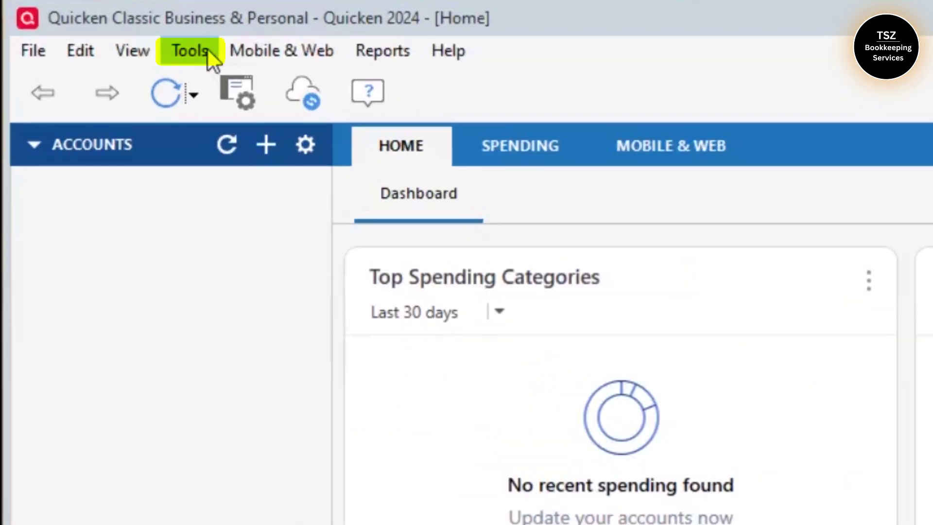
Create an offline personal checking account named 'Wells Fargo Checking'
left_click(196, 27)
left_click(240, 115)
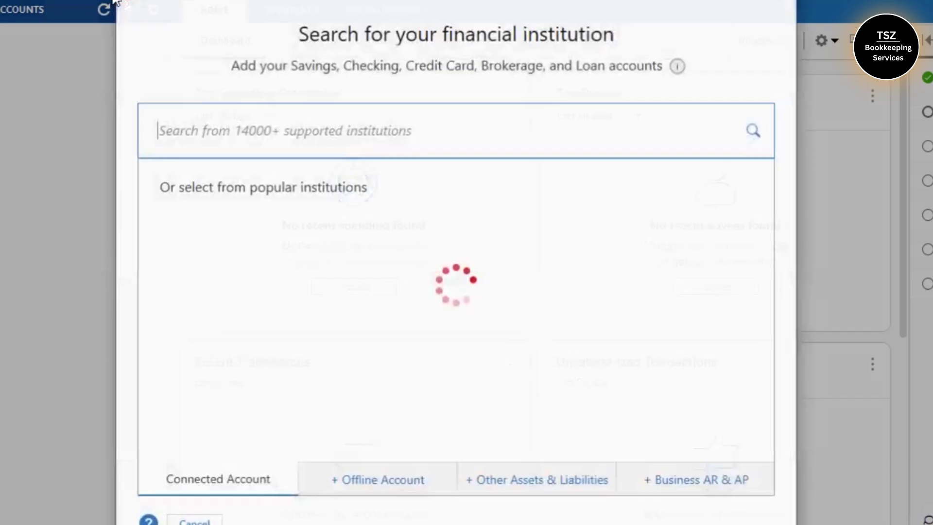
left_click(367, 481)
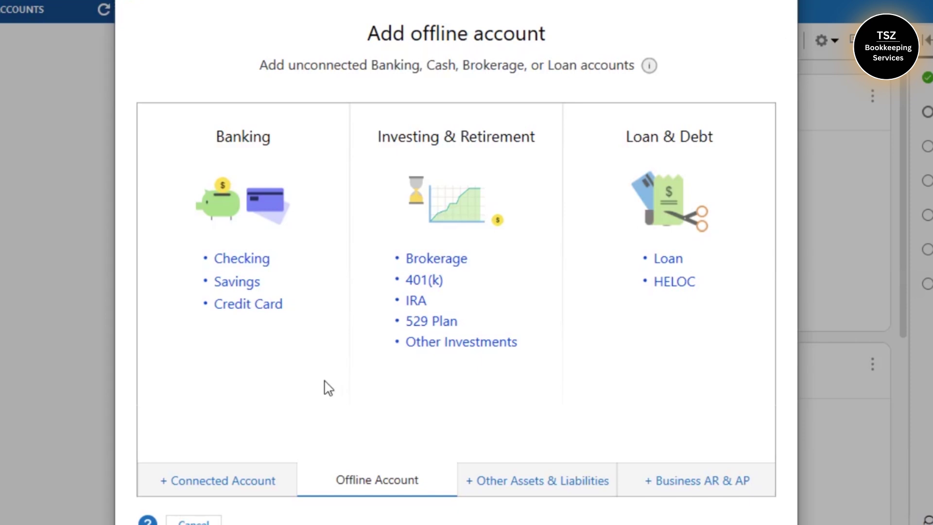
left_click(241, 259)
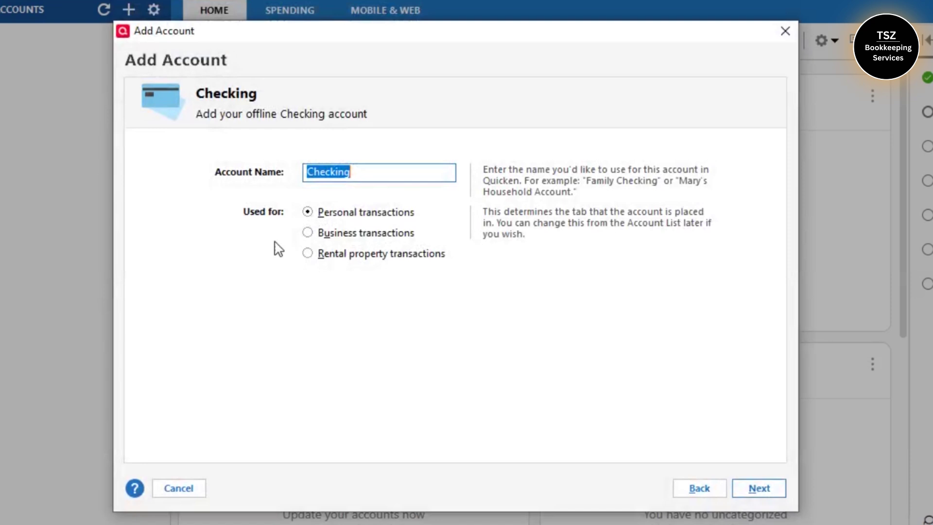
key("Home")
type("Wells Farg")
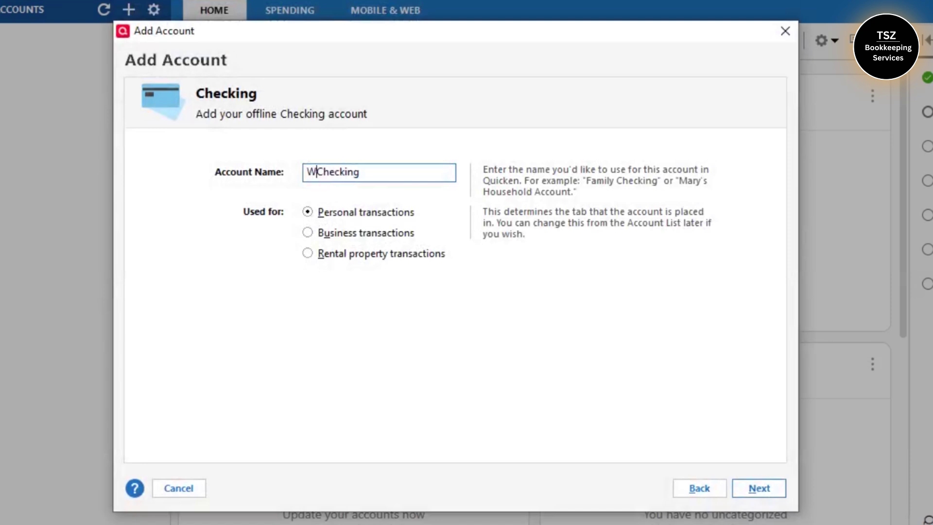
type("o")
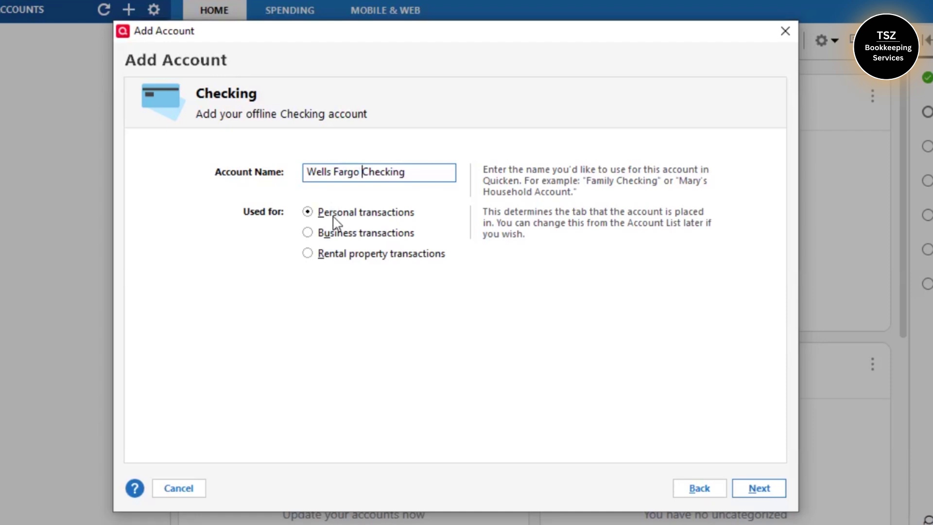
left_click(754, 490)
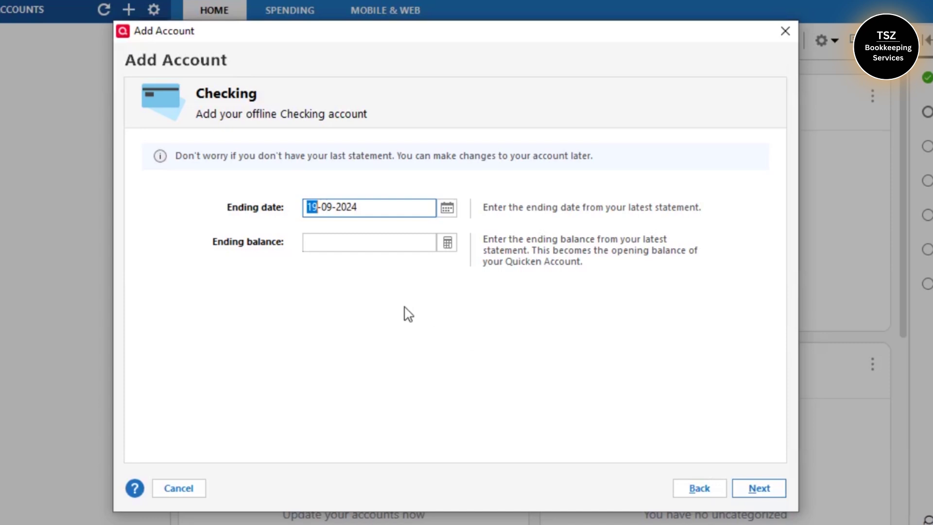
Give the account an ending date of 31-08-2024 and an ending balance of 1000
left_click(447, 209)
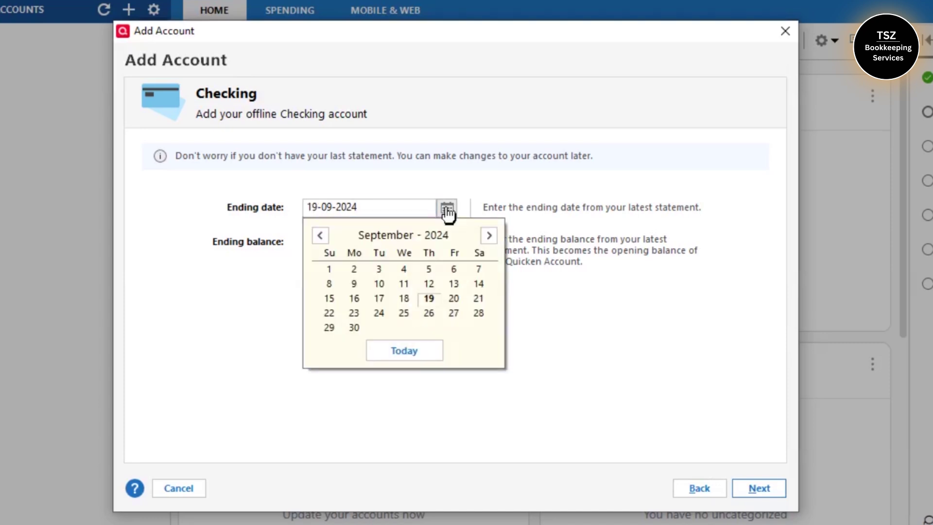
left_click(320, 235)
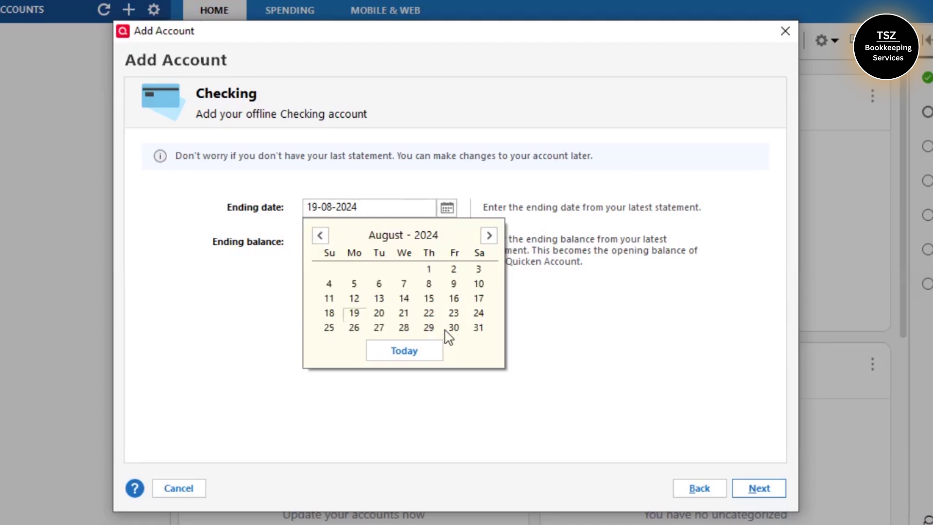
left_click(479, 327)
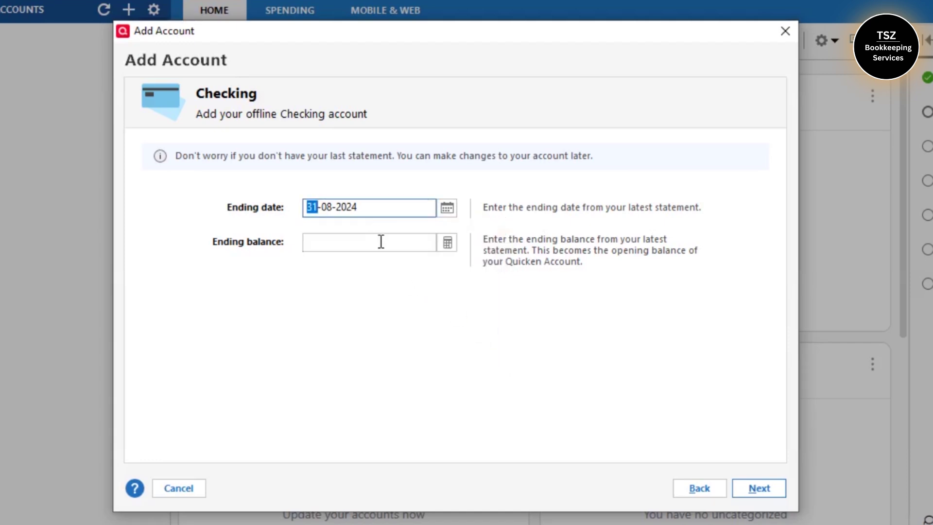
left_click(418, 241)
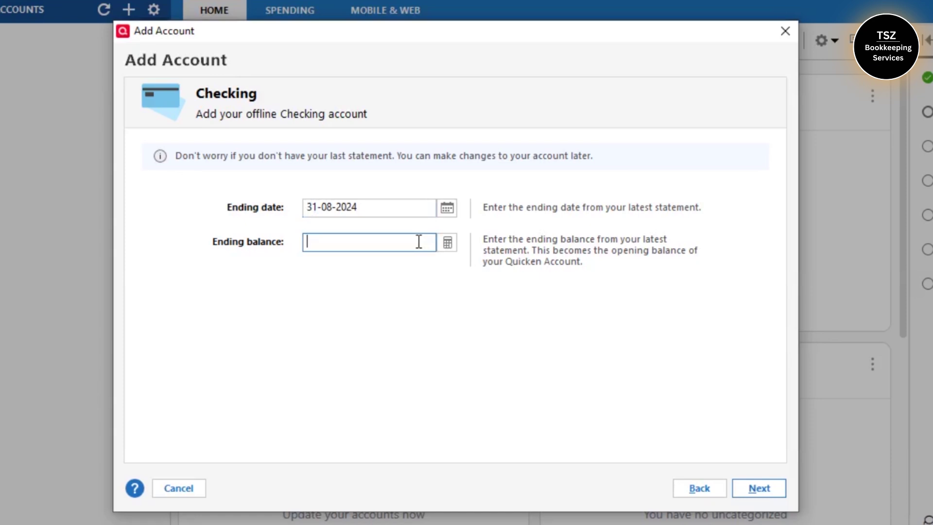
type("1000")
left_click(753, 489)
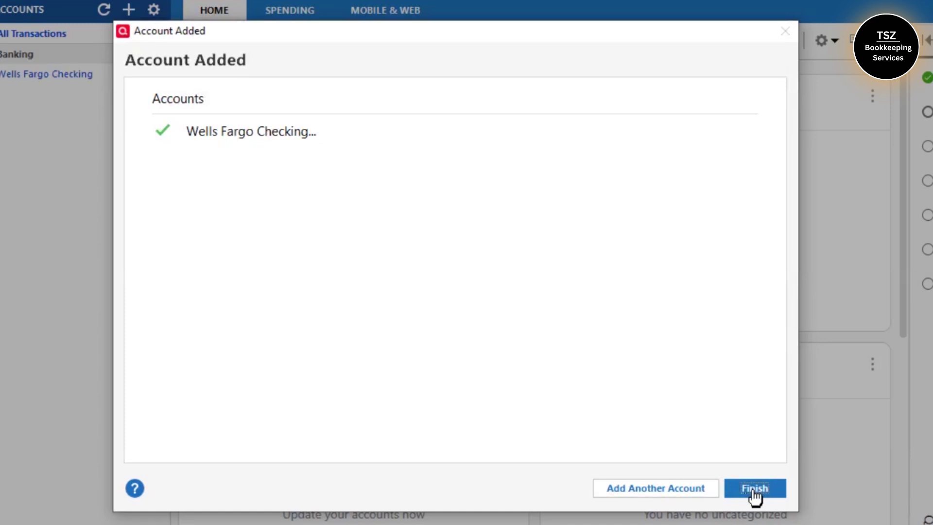
Finish the account setup and open the Wells Fargo Checking register
left_click(755, 488)
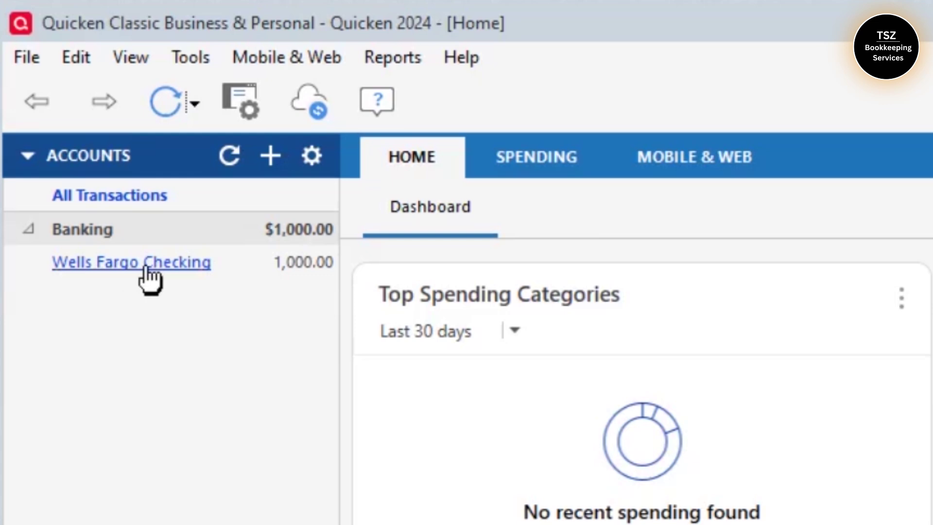
left_click(138, 264)
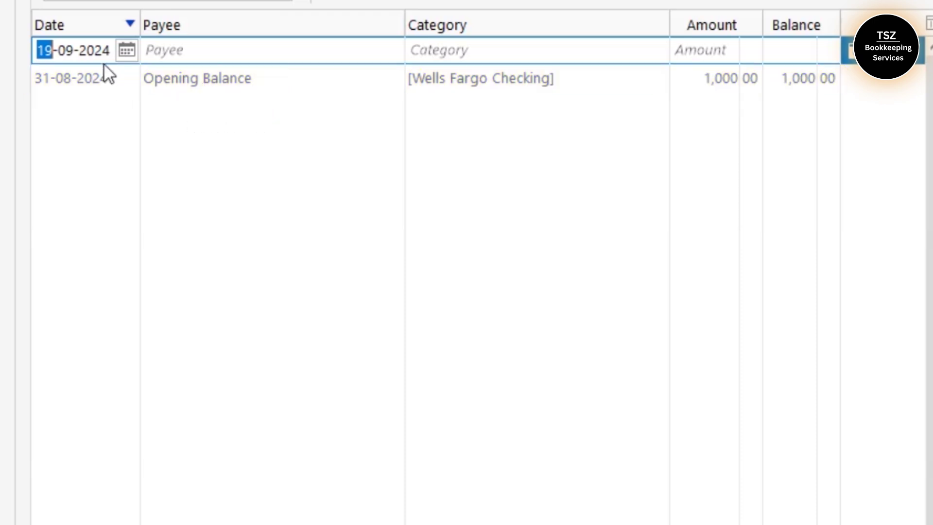
Record a 01-09-2024 Walmart payment of 50 under Shopping:Clothing
left_click(127, 51)
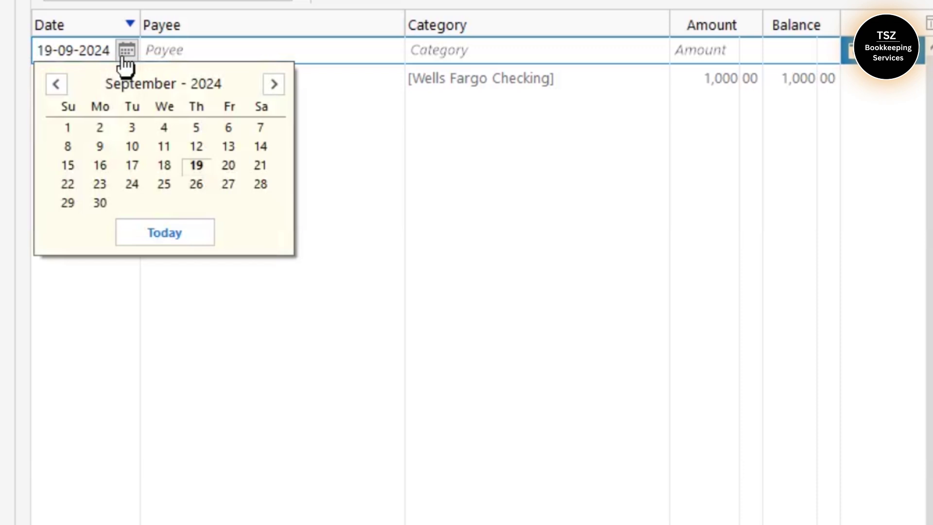
left_click(70, 129)
left_click(179, 43)
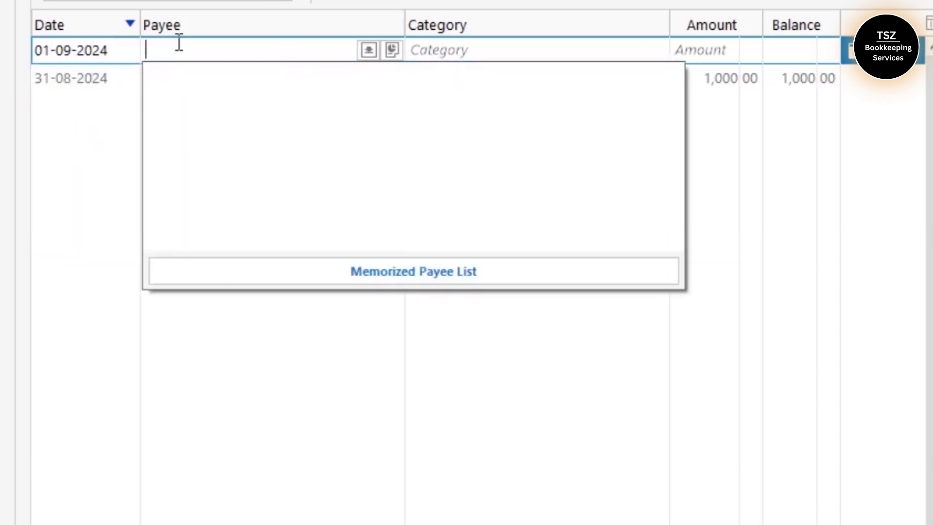
type("Walmart")
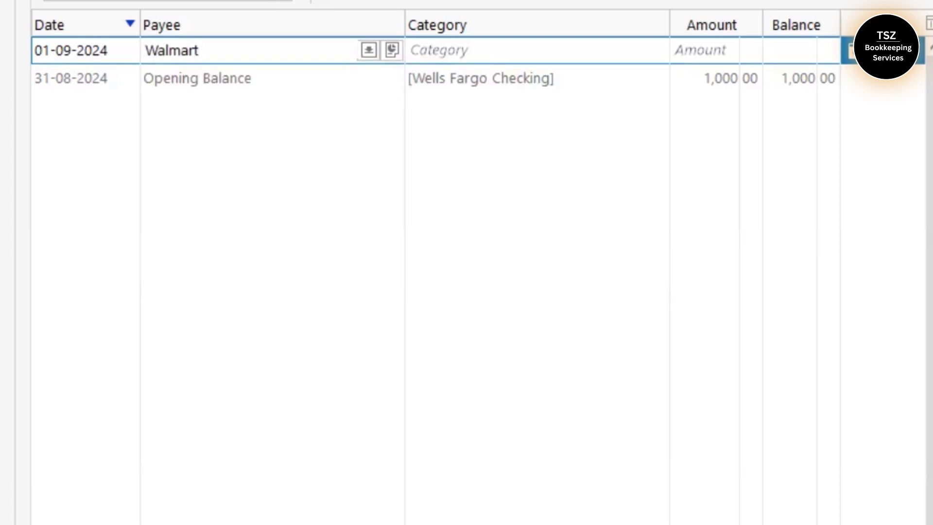
left_click(454, 52)
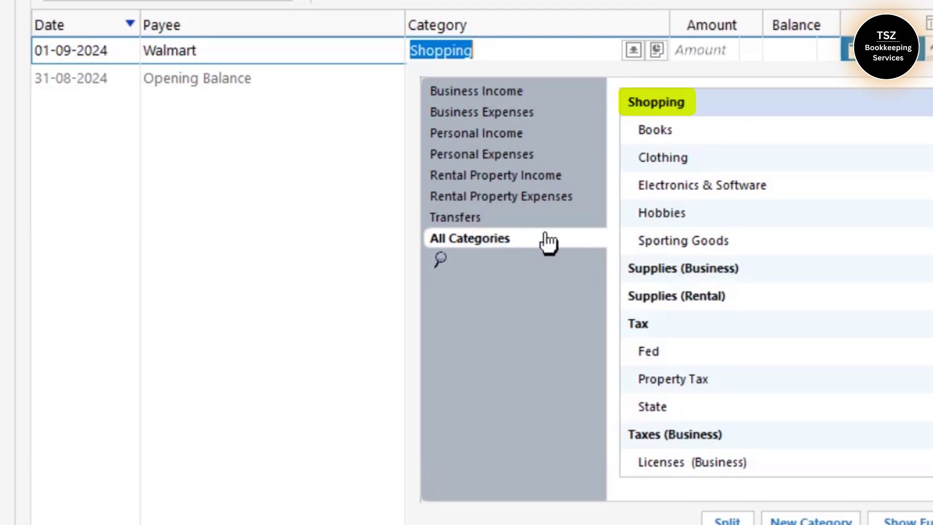
left_click(688, 160)
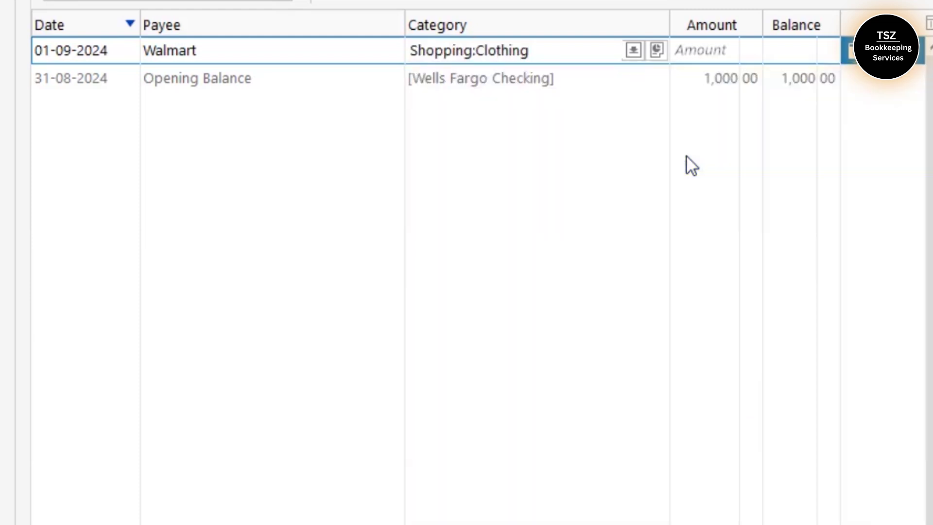
left_click(707, 54)
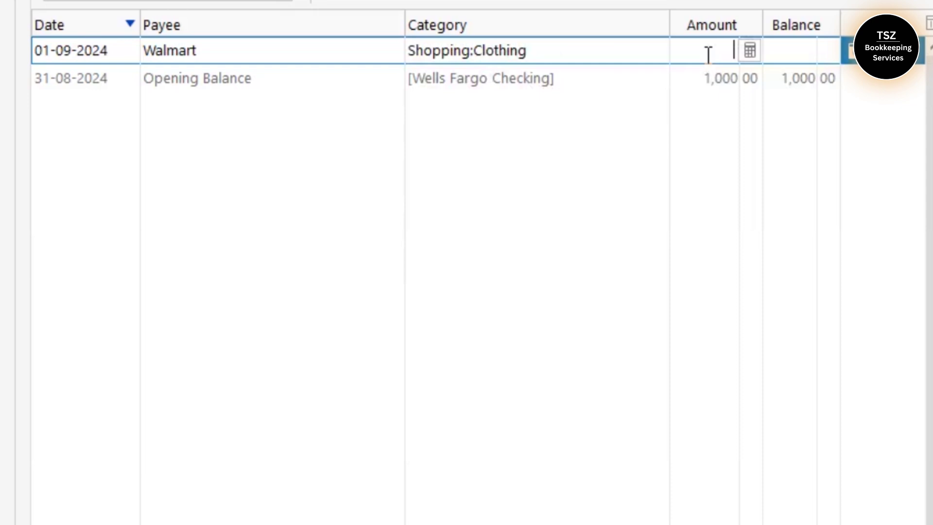
type("50")
left_click(849, 51)
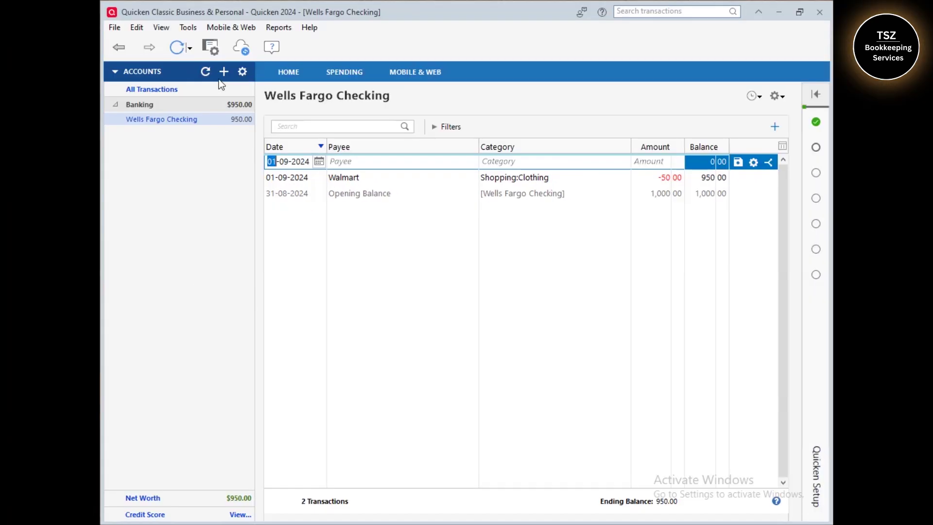
Start adding a connected PayPal account and accept the Intuit connection consent
left_click(190, 27)
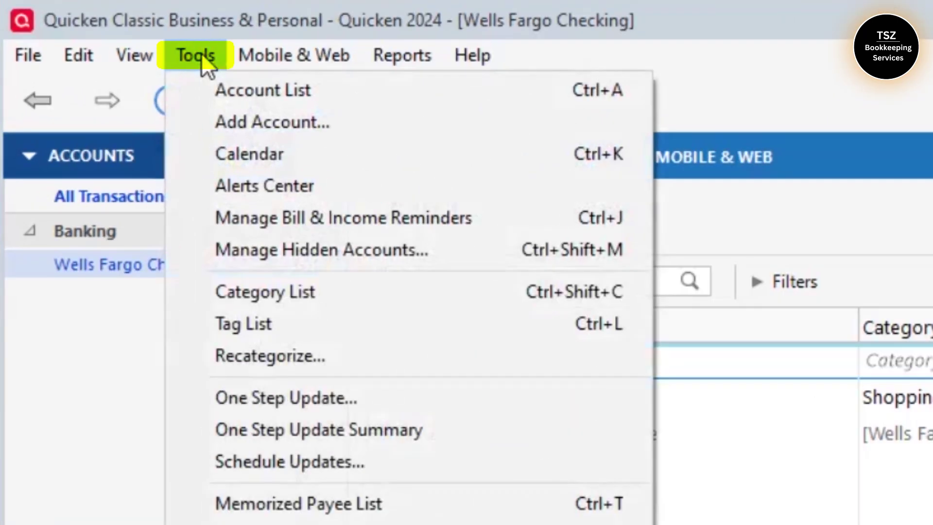
left_click(256, 124)
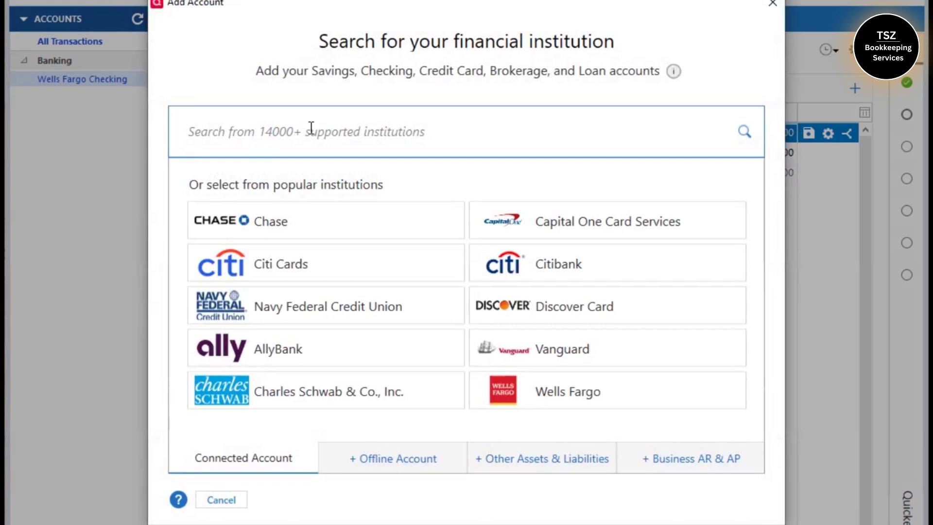
type("paypal")
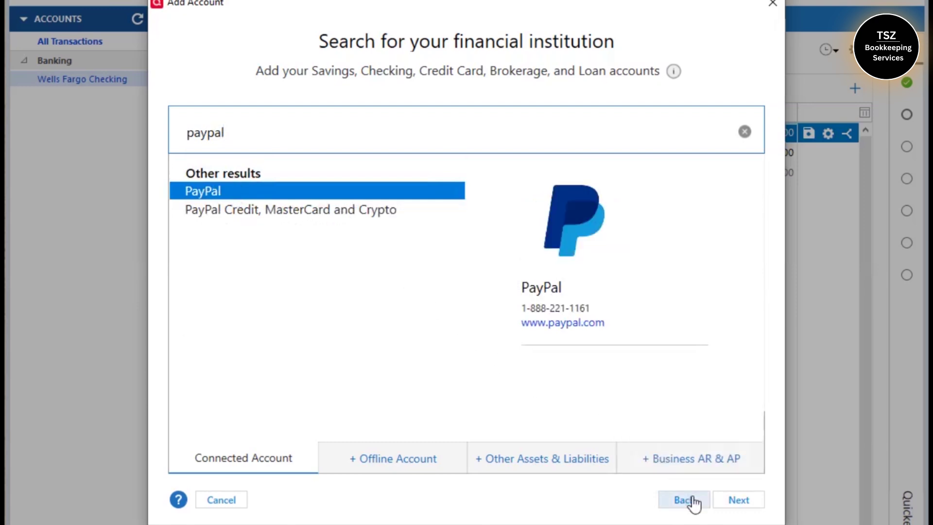
left_click(738, 500)
left_click(748, 481)
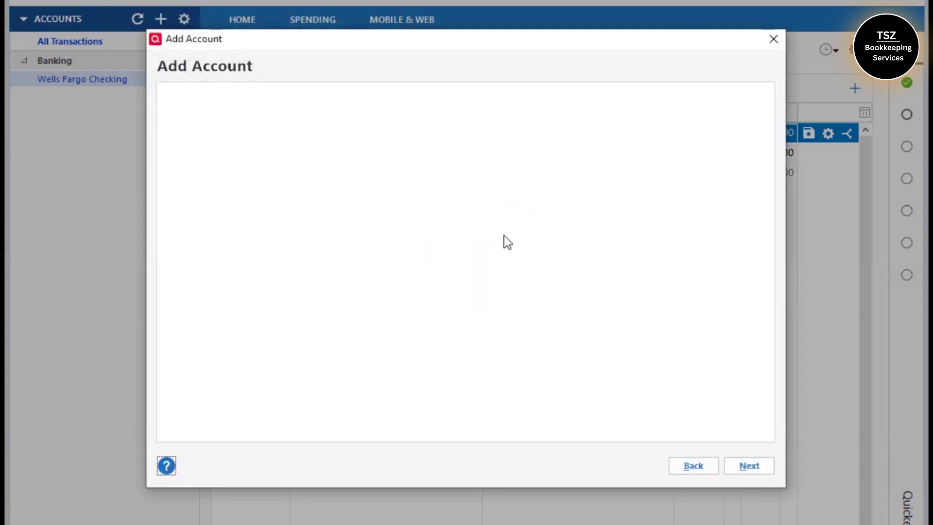
Log in to PayPal with the account email and password, then authorize the Quicken connection
left_click(477, 340)
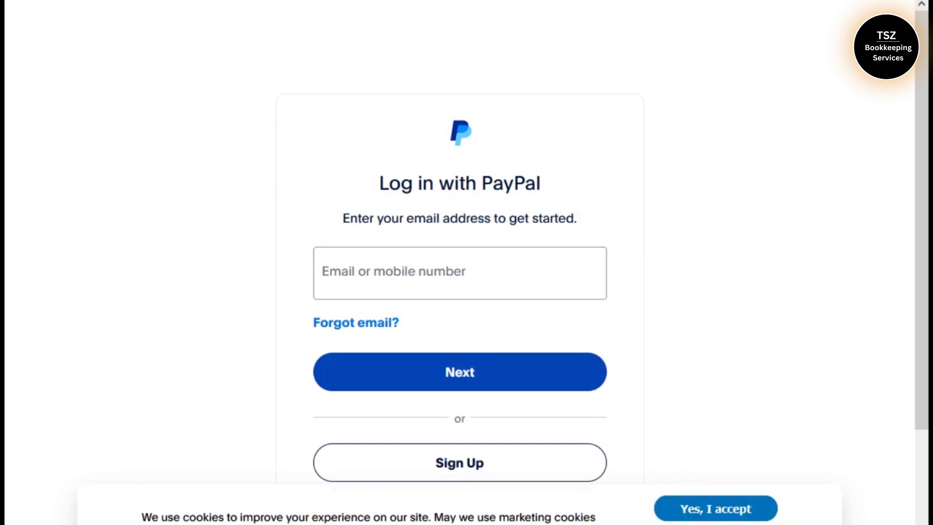
left_click(715, 509)
left_click(400, 280)
type("email")
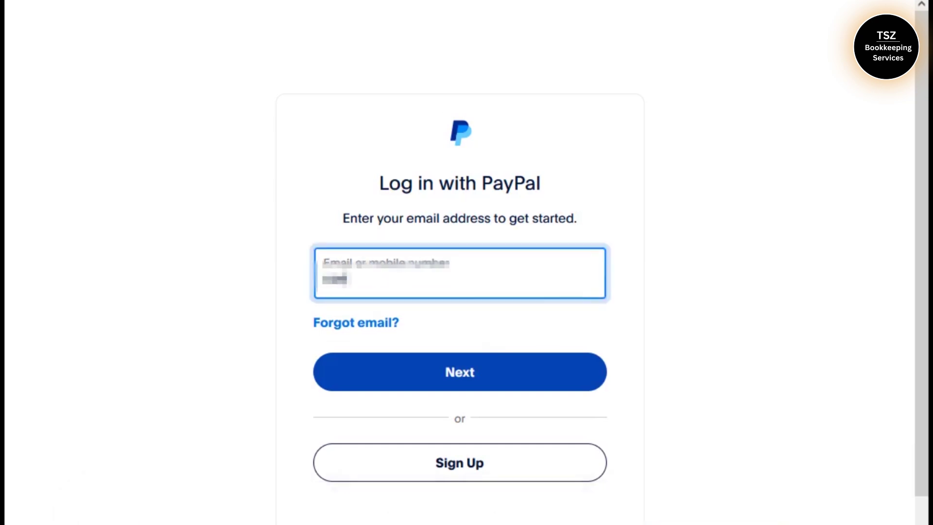
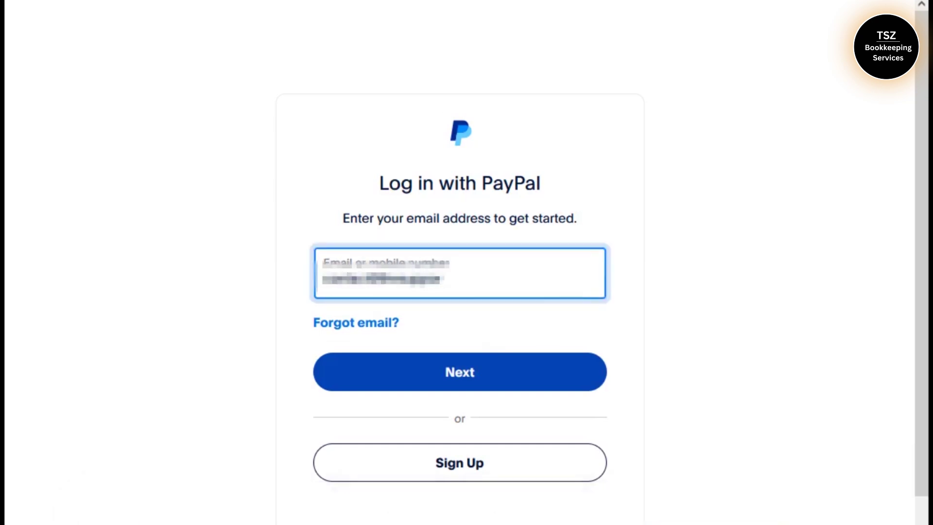
type("om")
key("Return")
type("******************")
left_click(459, 369)
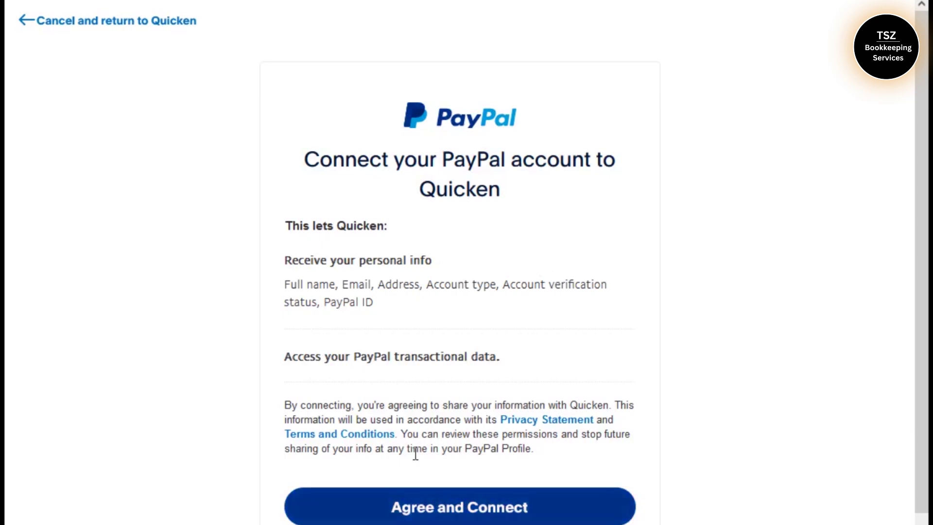
left_click(454, 506)
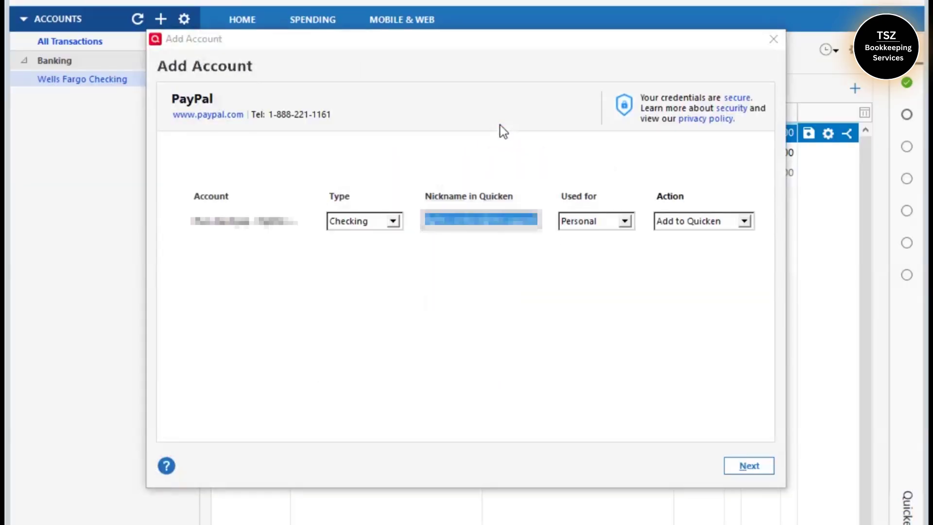
Add the PayPal account to Quicken as a personal Checking account nicknamed 'Paypal'
left_click(395, 219)
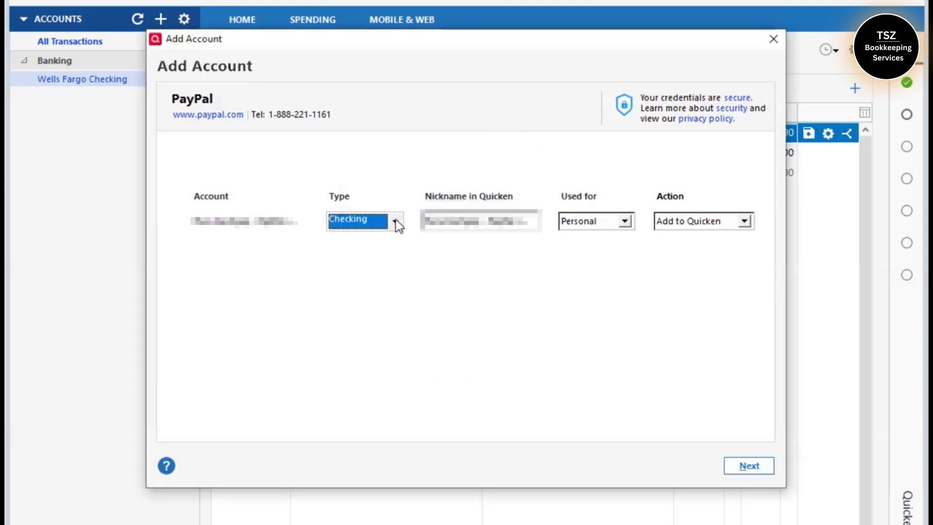
left_click(396, 220)
left_click(625, 223)
left_click(625, 224)
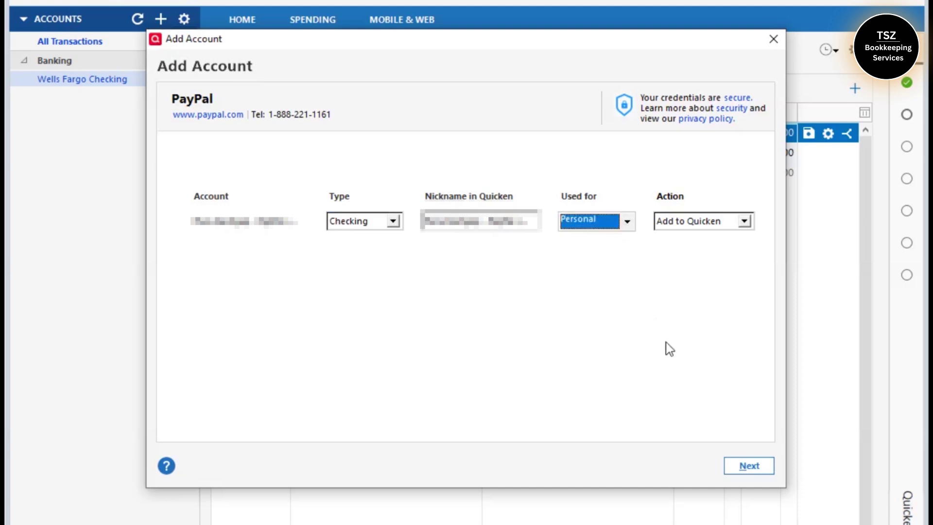
left_click(746, 221)
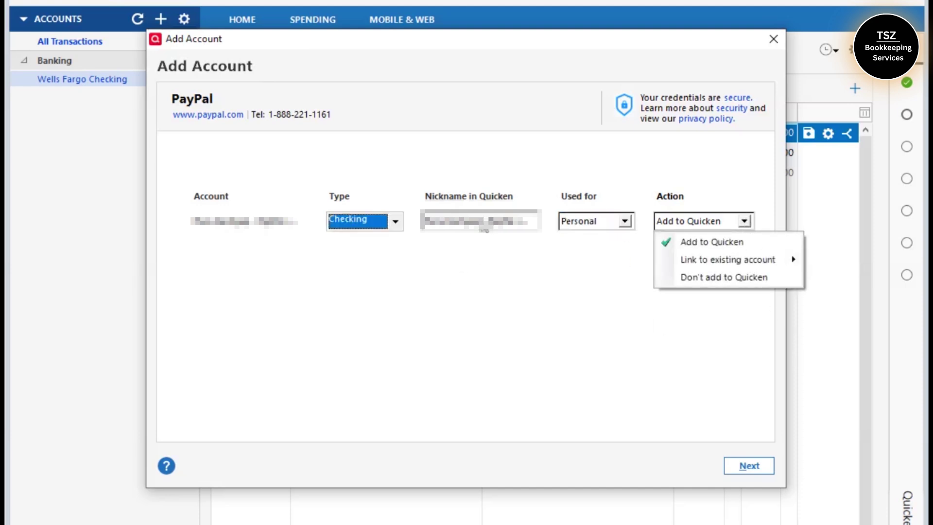
left_click(481, 221)
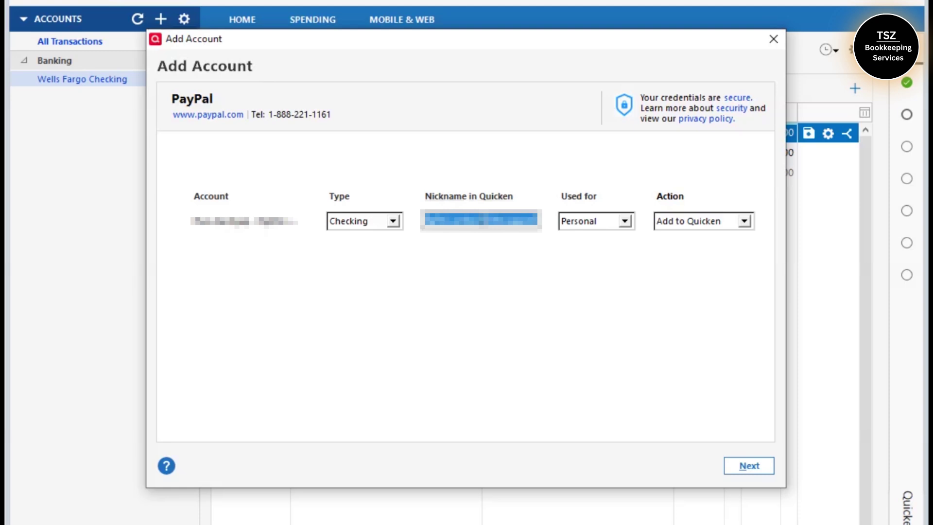
type("Paypal")
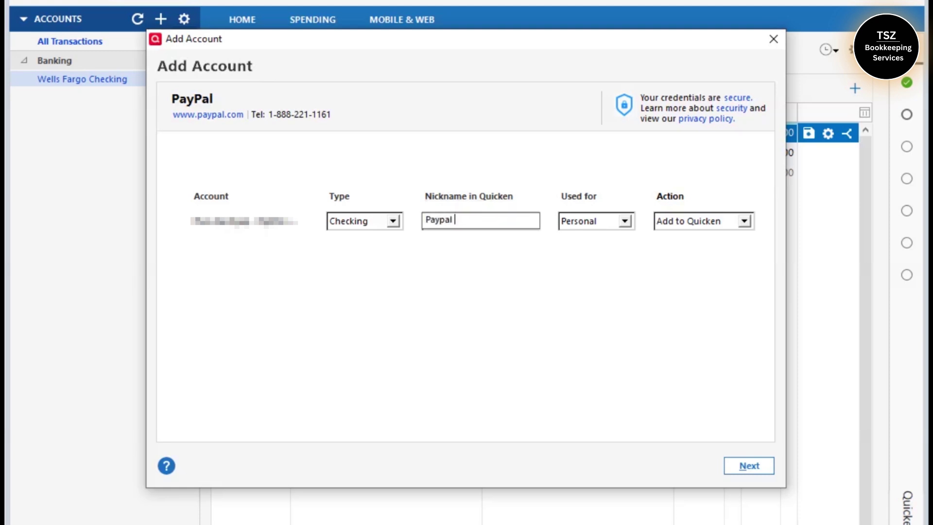
left_click(743, 222)
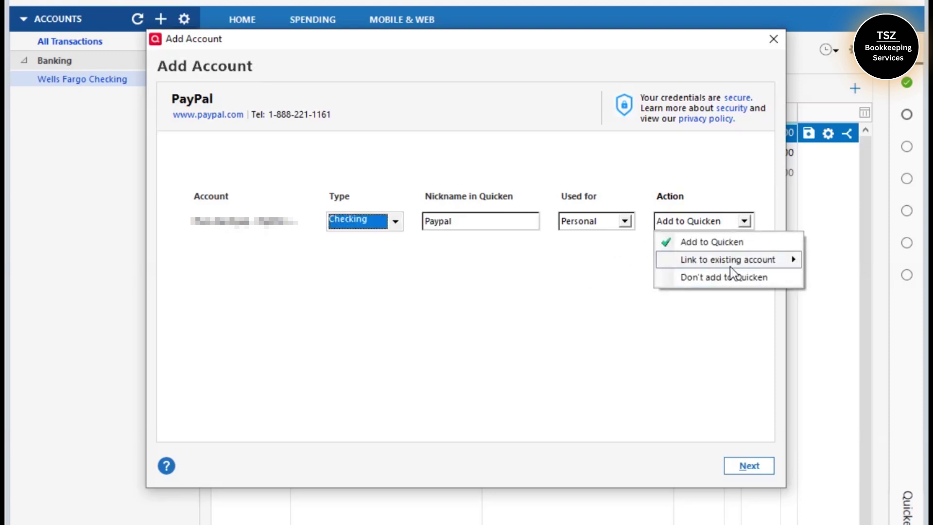
left_click(593, 312)
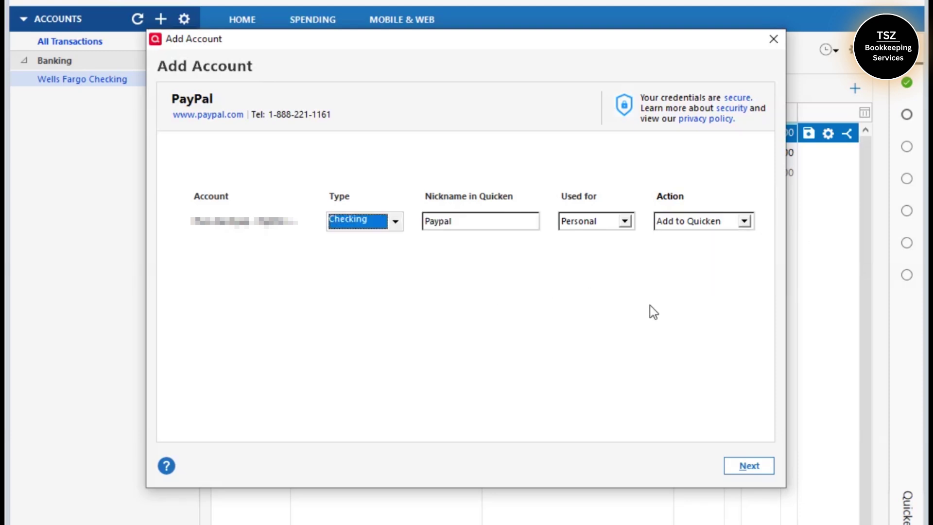
left_click(751, 466)
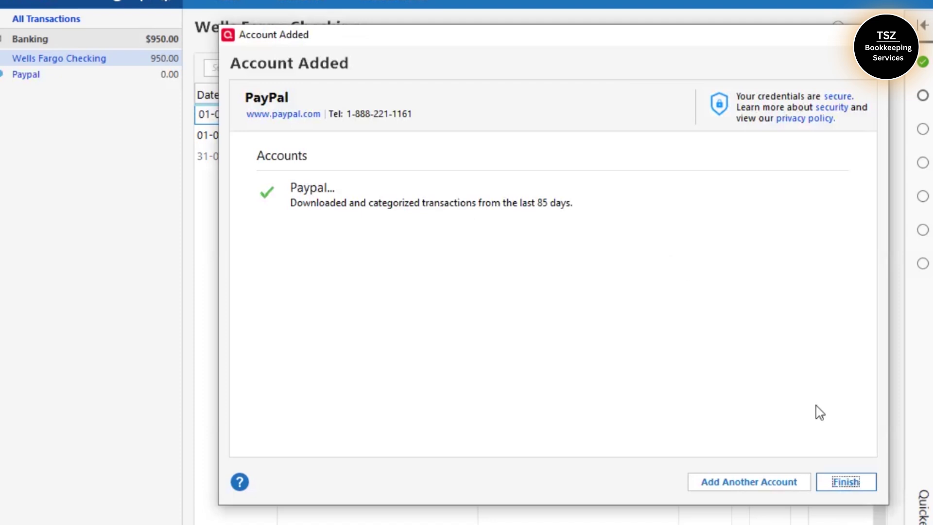
Finish setup, then open the Paypal register and scroll through its downloaded transactions
left_click(853, 489)
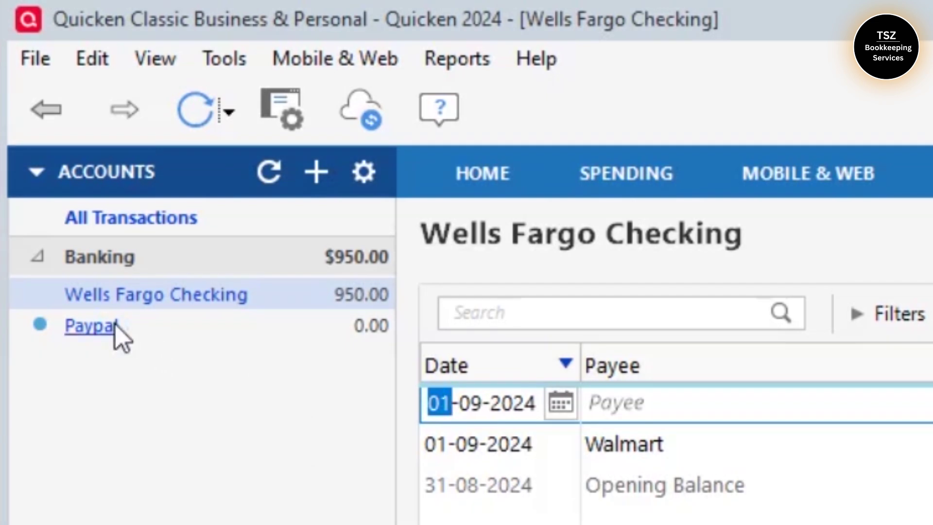
left_click(116, 325)
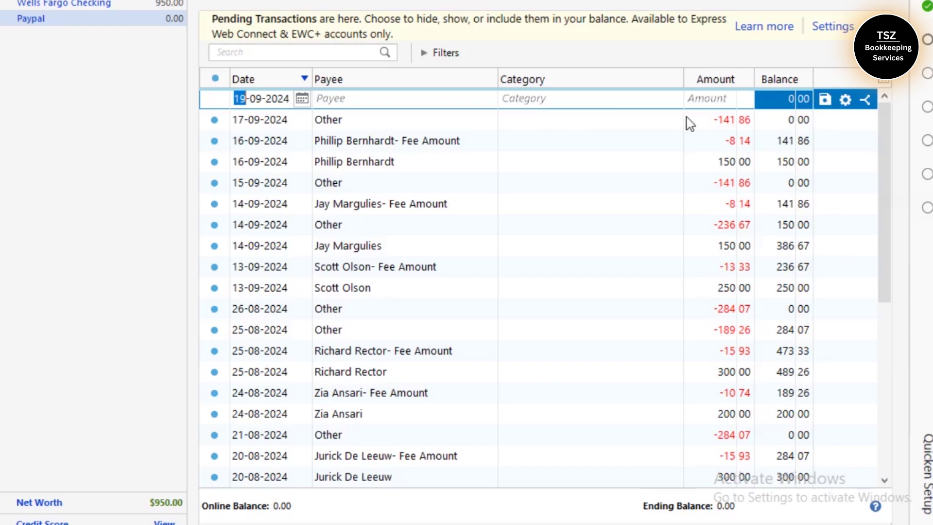
left_click_drag(880, 129, 875, 142)
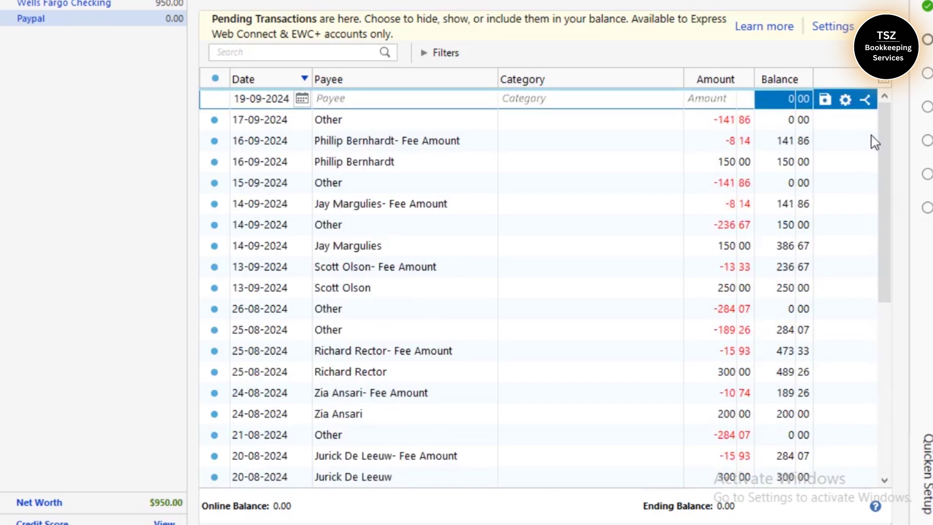